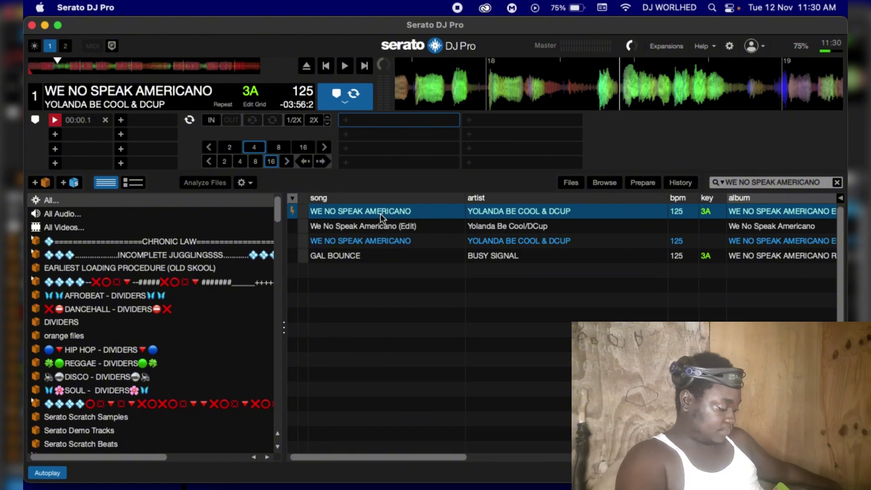
Reveal the selected WE NO SPEAK AMERICANO track's MP3 in Finder and open it in Audacity
key(ctrl+r)
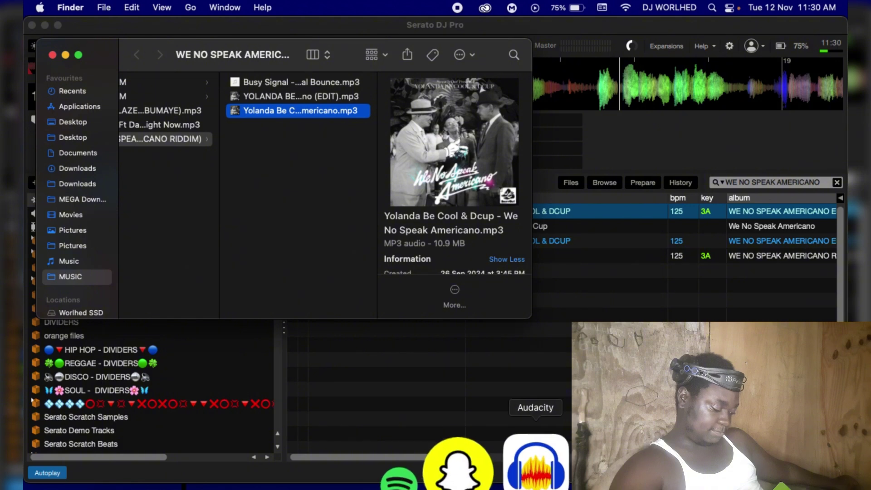
click(551, 474)
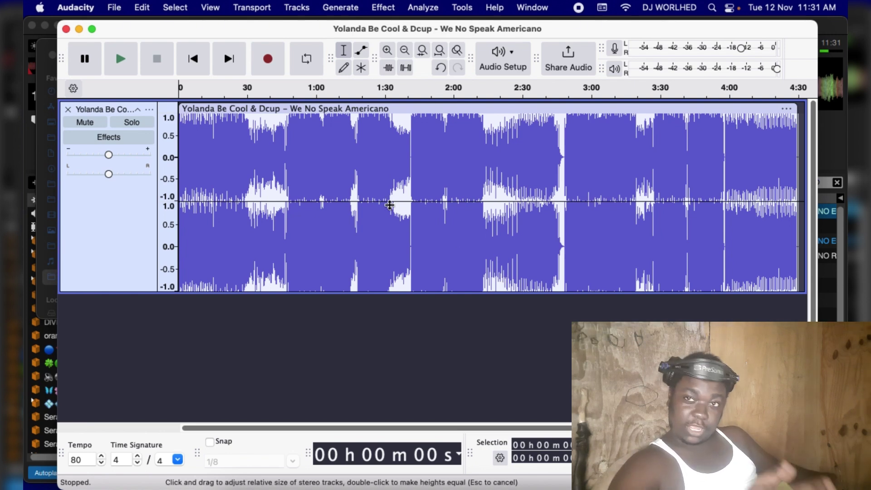
Export the entire project to the Desktop as a stereo 48000 Hz, 320 kbps MP3, replacing the existing file, and minimise the Audacity window
click(114, 8)
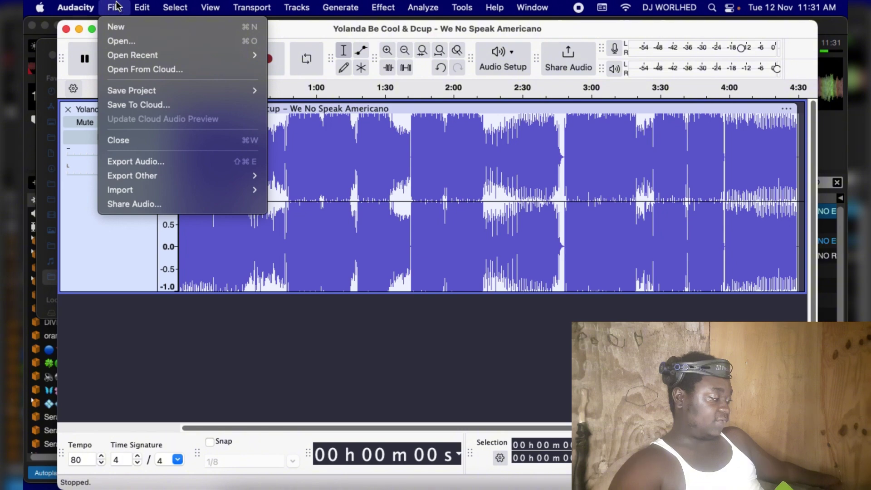
click(154, 164)
click(481, 382)
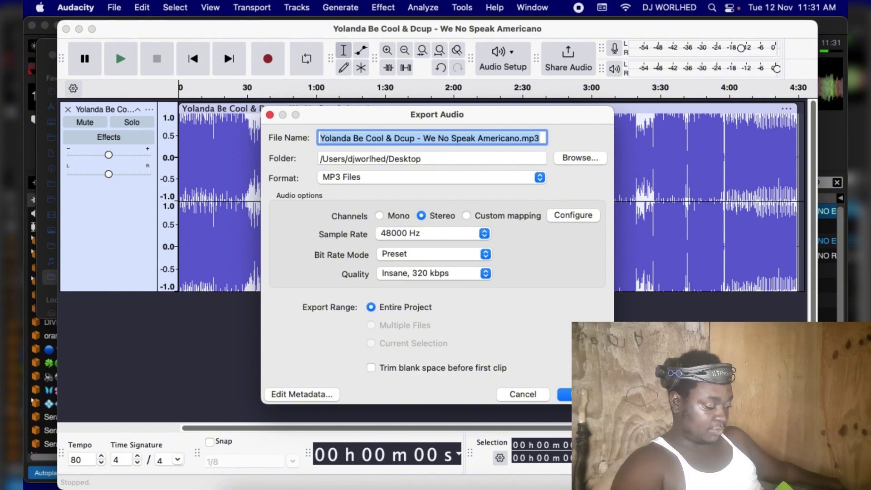
key(Return)
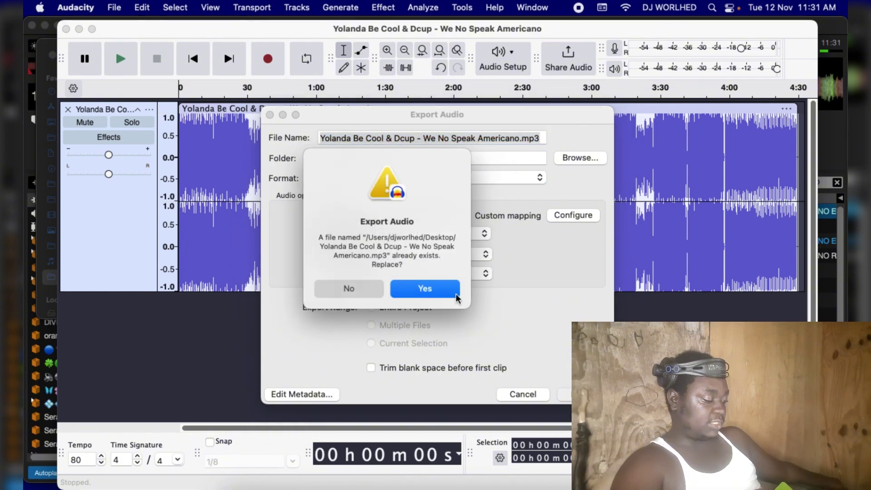
click(444, 291)
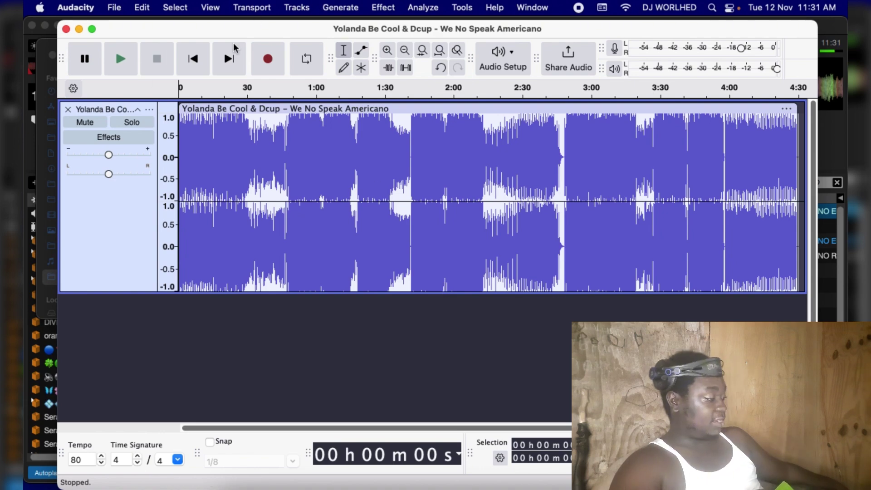
click(79, 29)
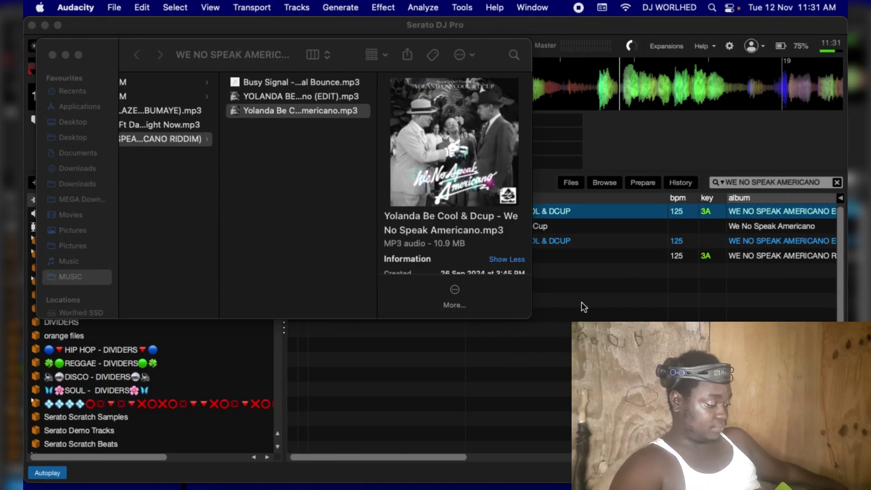
Switch to Finder's Desktop folder and open the exported "Yolanda Be Cool & Dcup - We No Speak Americano.mp3" in Tag Editor Lite
click(591, 251)
click(458, 240)
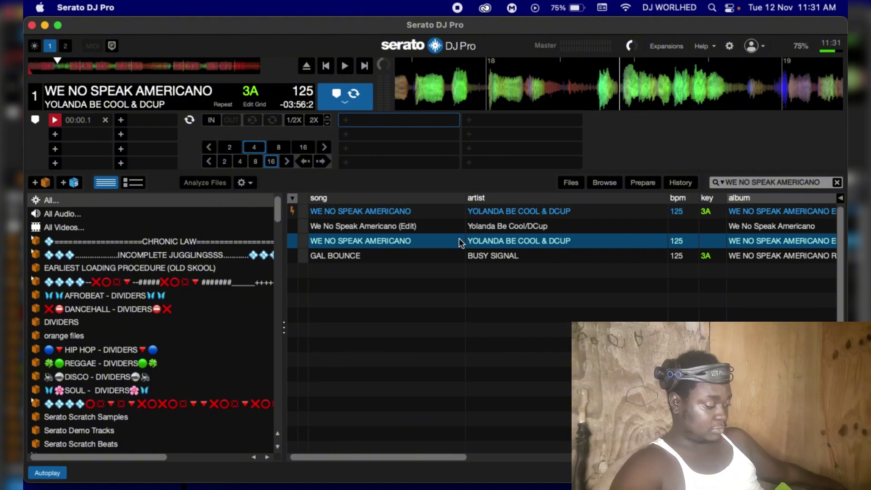
key(super+Tab)
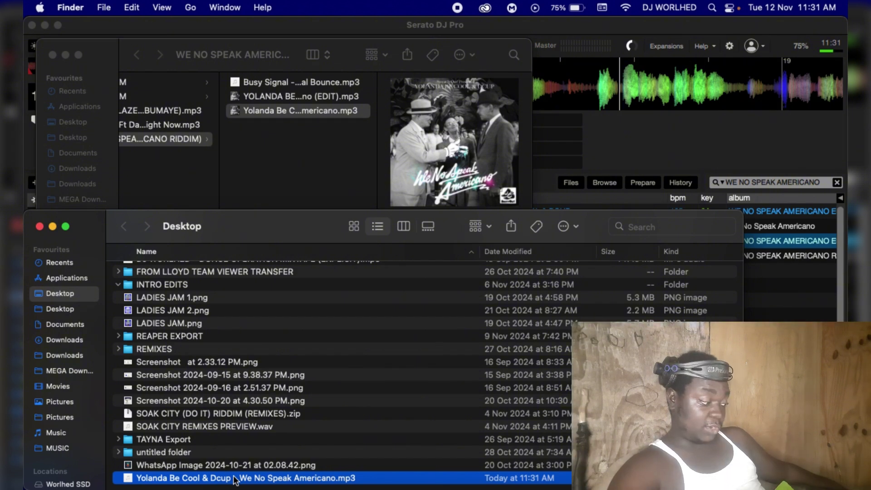
right_click(372, 483)
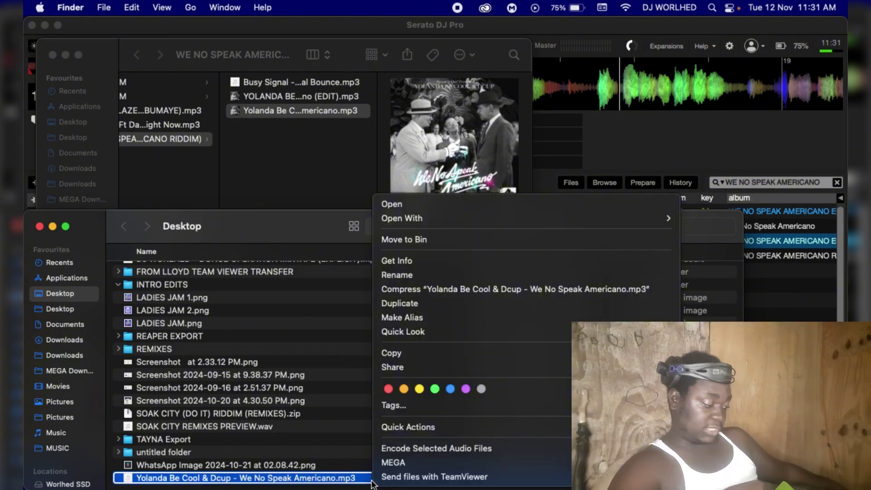
mouse_move(474, 221)
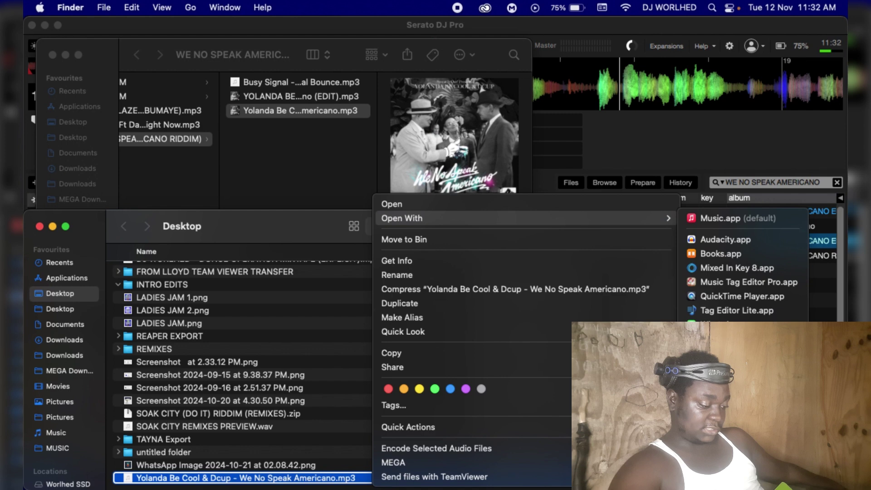
click(737, 312)
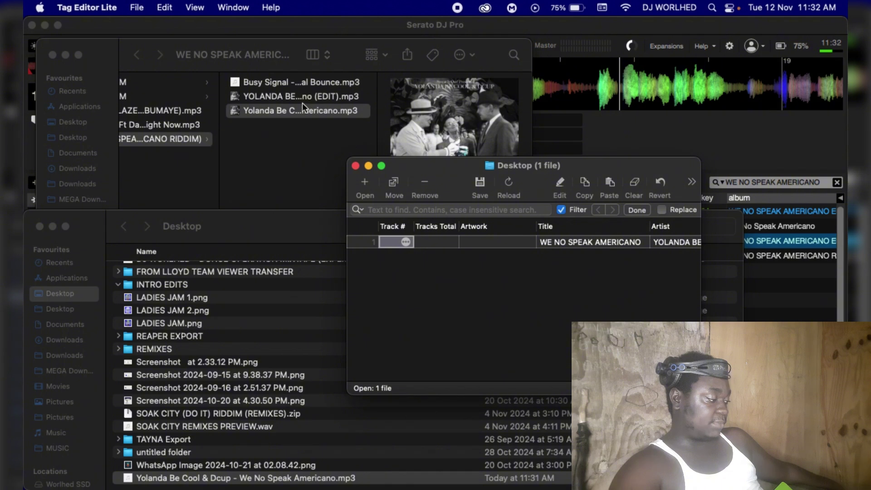
Add the original MP3 from the WE NO SPEAK AMERICANO RIDDIM folder to the tag list and apply its artwork to the exported file
drag(304, 109, 486, 296)
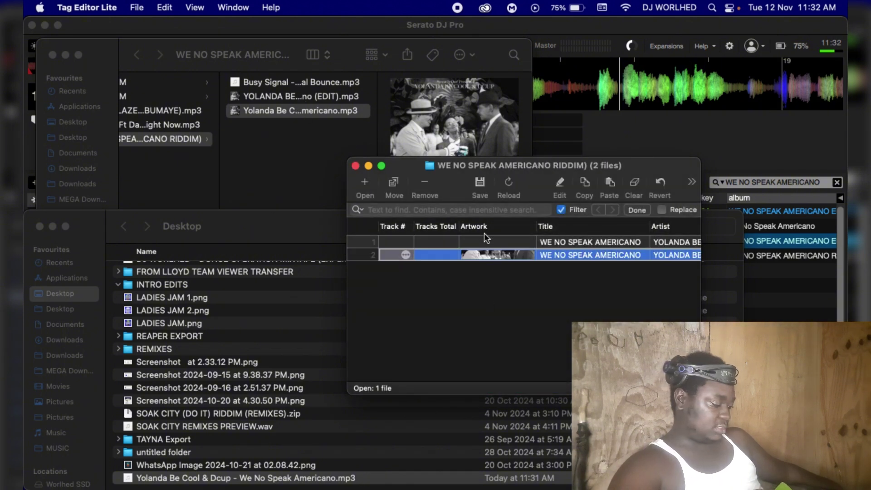
click(484, 238)
click(483, 238)
key(Return)
key(Tab)
key(Tab)
key(Tab)
key(Tab)
key(Tab)
key(Tab)
key(Tab)
key(Tab)
key(Tab)
key(Tab)
key(Tab)
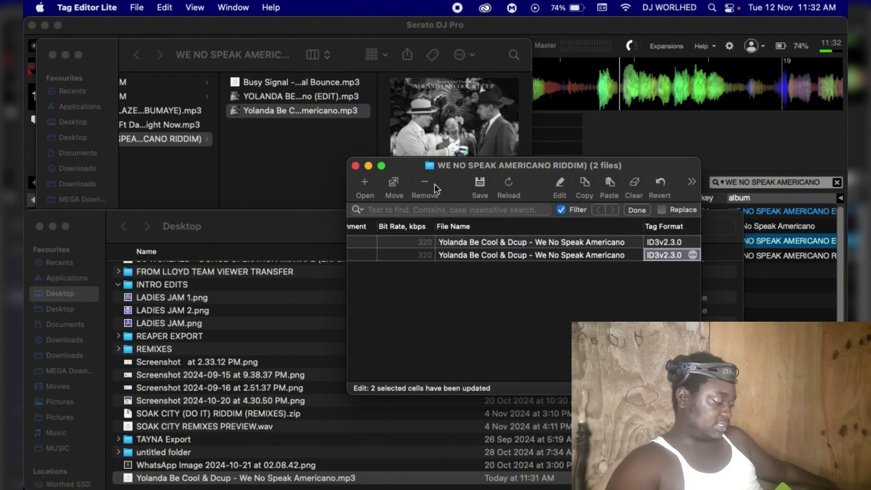
Save the tags of both files, check the artwork column and close the tag editor window
click(474, 182)
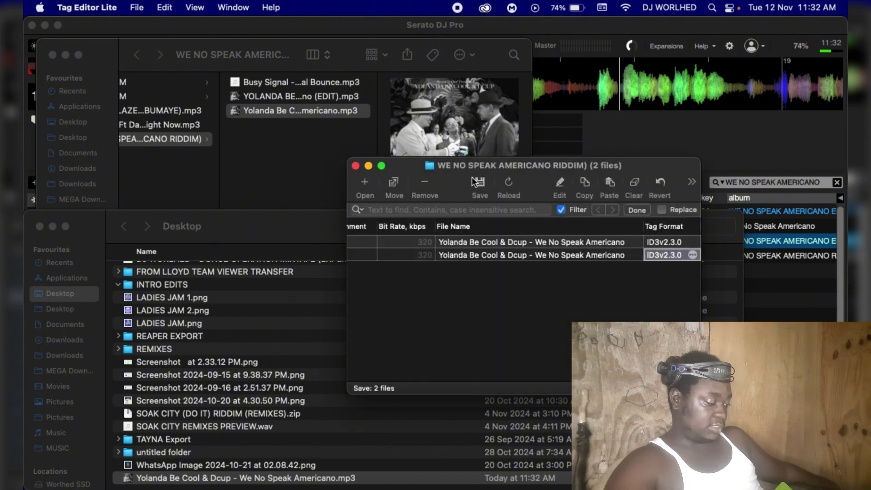
click(475, 182)
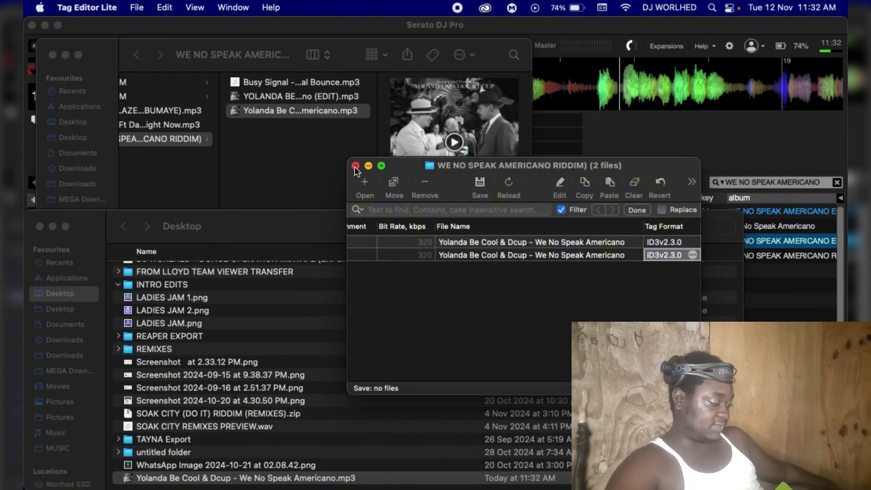
scroll(456, 328, left, 10)
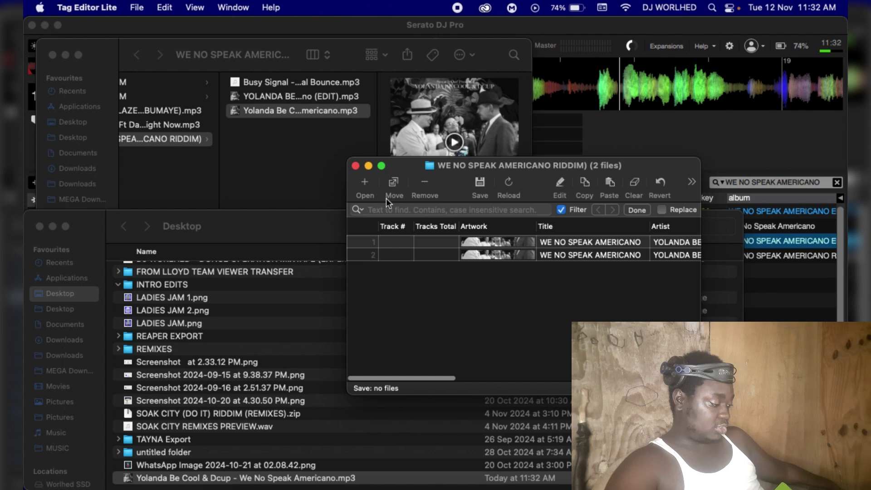
click(355, 166)
Move the re-exported MP3 from the Desktop into the WE NO SPEAK AMERICANO RIDDIM folder, replacing the original, and return to Serato DJ Pro
drag(267, 482, 325, 170)
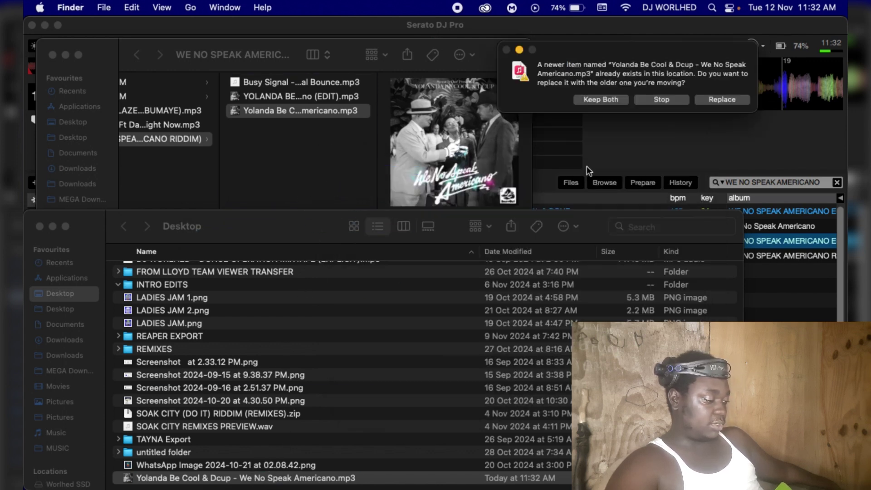
click(701, 102)
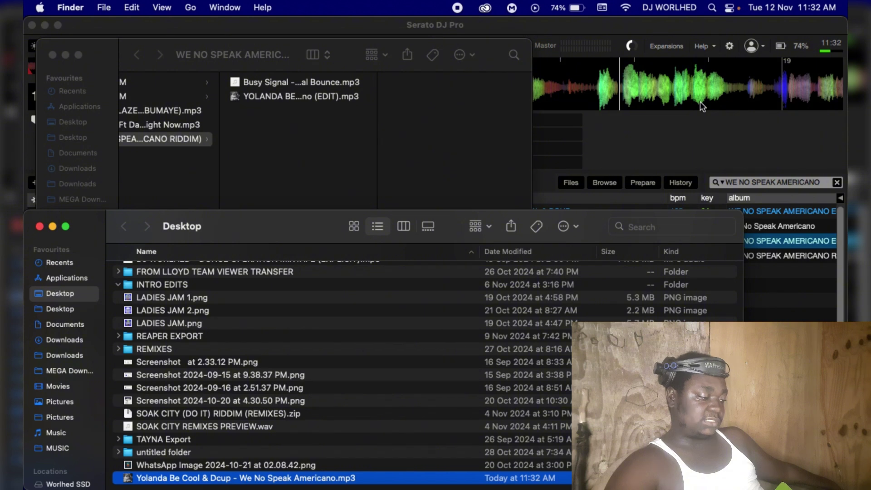
click(671, 135)
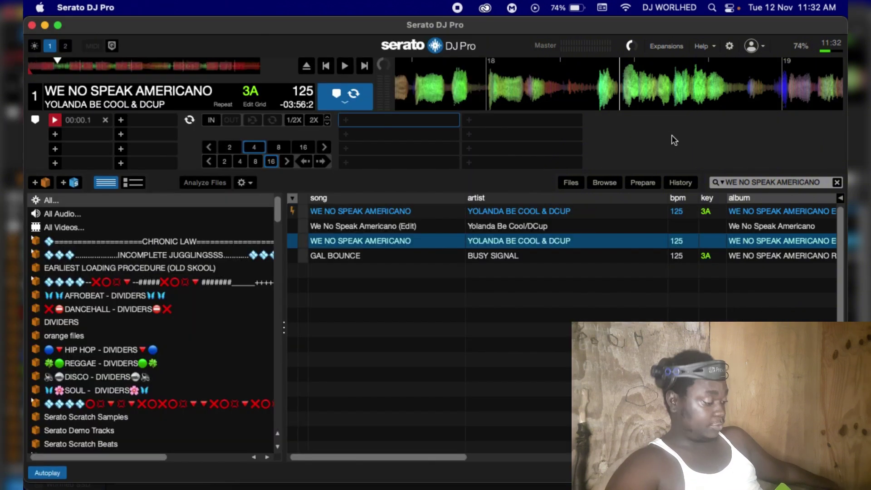
Re-analyze the first WE NO SPEAK AMERICANO track, load it on deck 1 and nudge the playhead to the first beat
click(400, 209)
key(shift+Left)
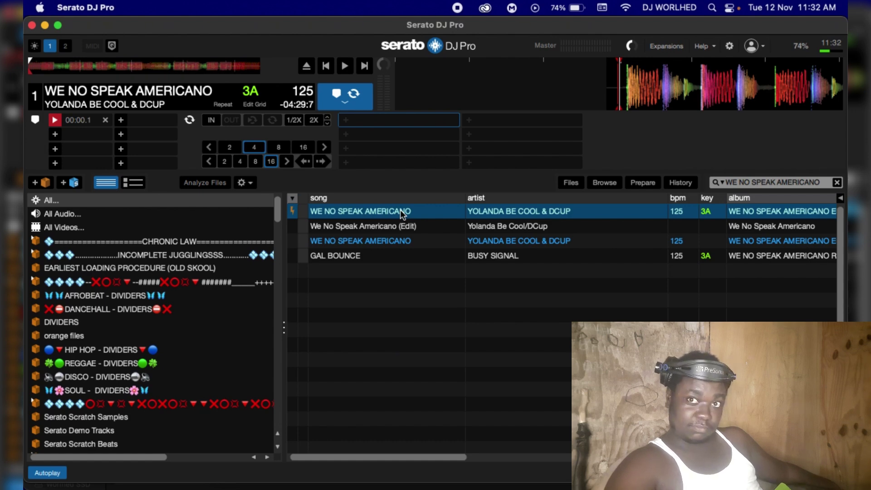
drag(400, 209, 217, 182)
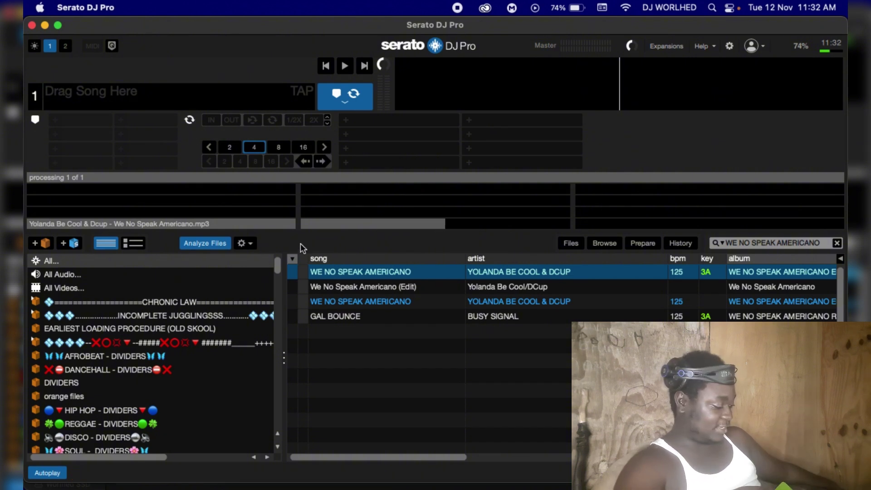
mouse_move(408, 487)
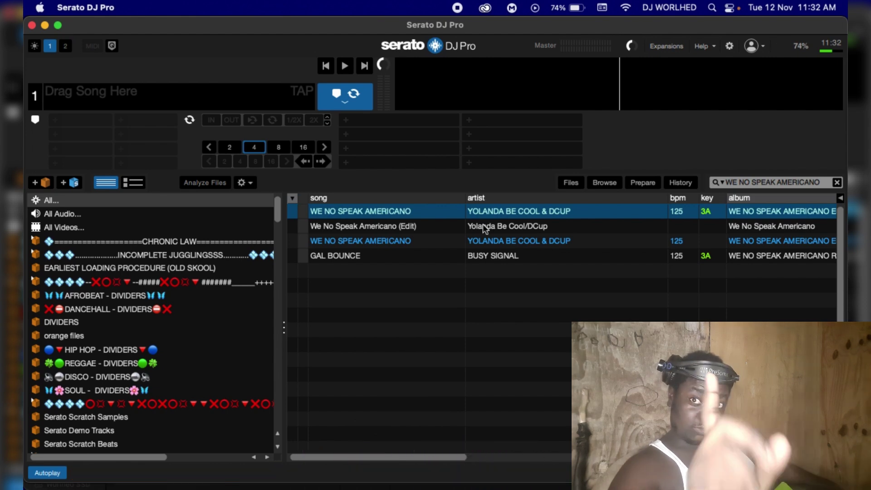
key(shift+Left)
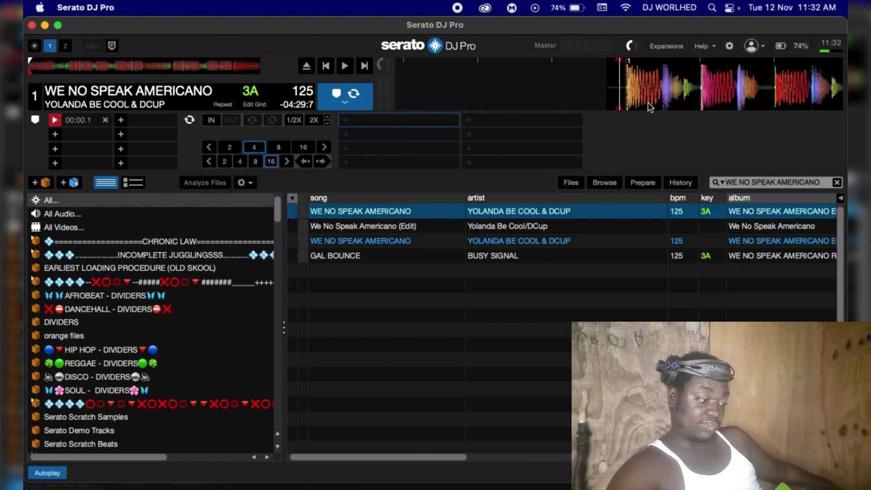
drag(647, 105, 641, 108)
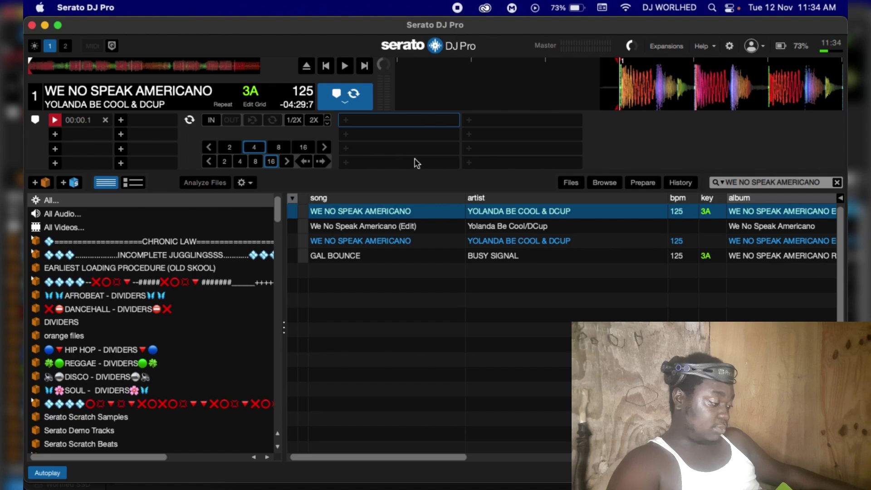
Clear the song search and look through the full library for tracks flagged with the lightning-bolt icon
click(837, 182)
scroll(417, 421, down, 5)
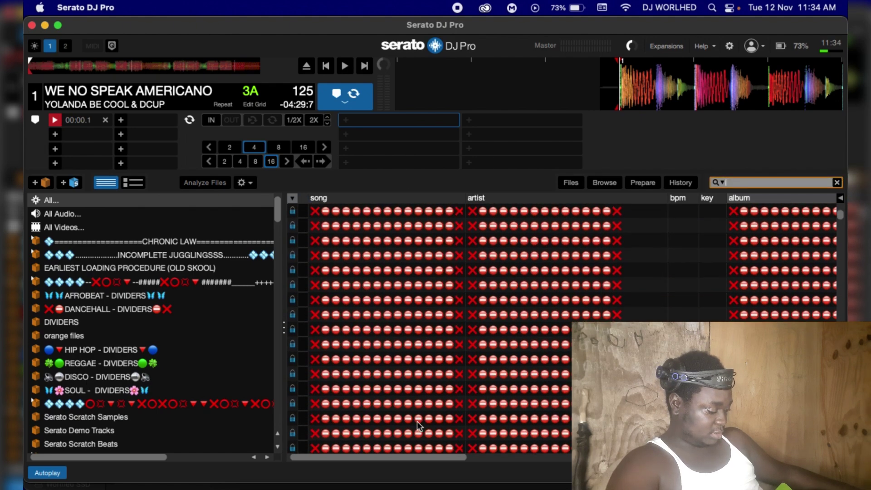
scroll(418, 421, down, 10)
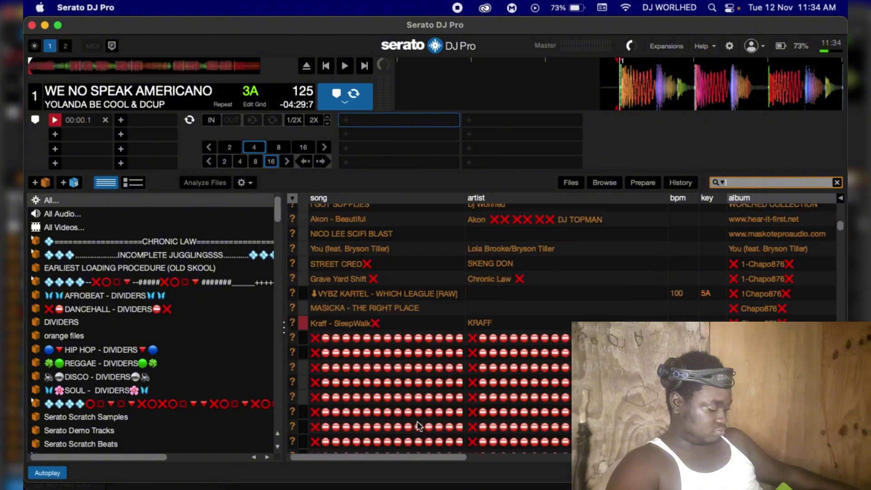
scroll(418, 422, down, 20)
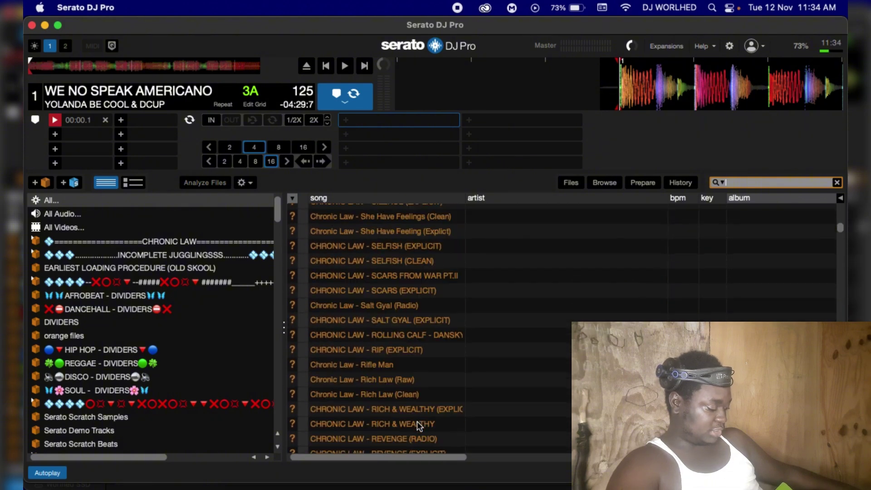
scroll(417, 421, down, 20)
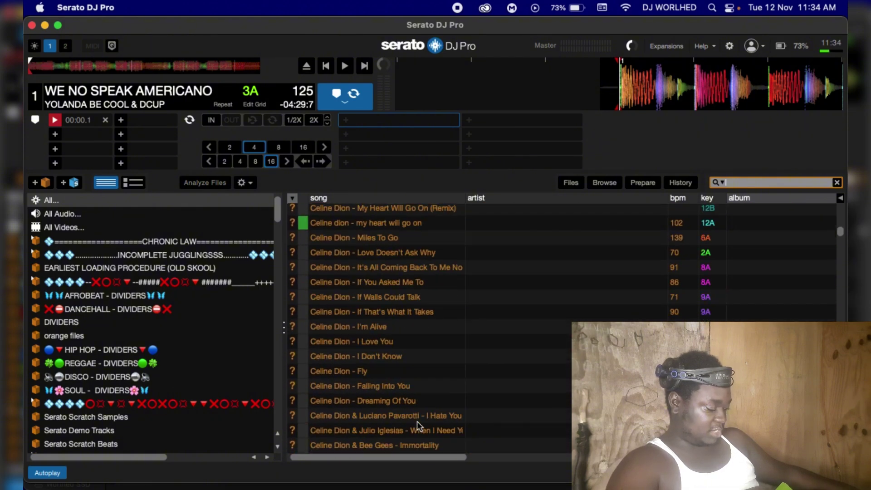
scroll(418, 421, down, 20)
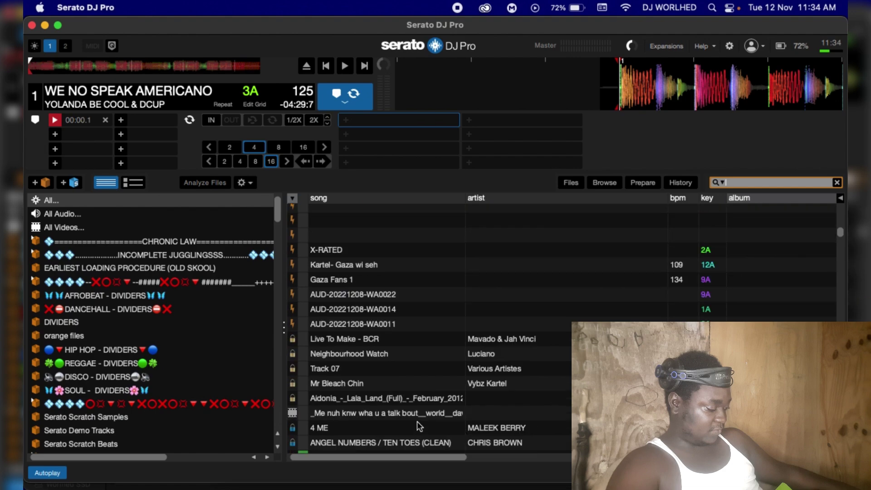
scroll(418, 428, down, 3)
scroll(418, 429, up, 4)
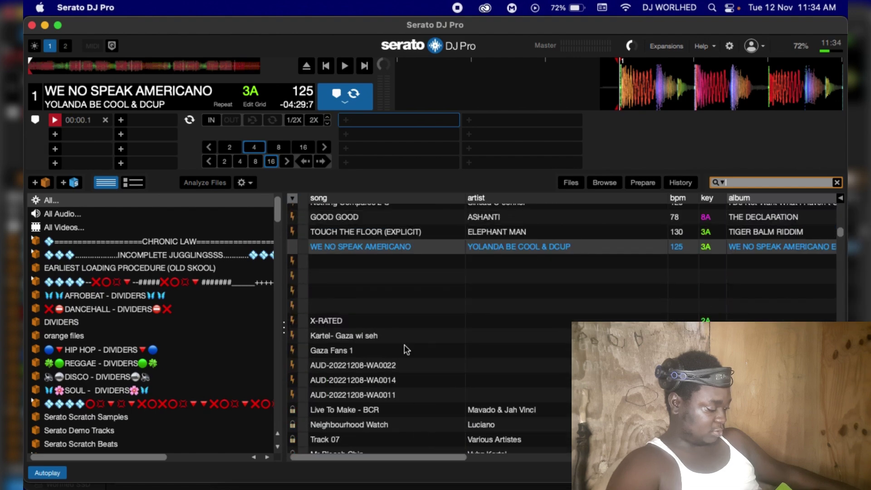
Examine the status icons of the tracks around TOUCH THE FLOOR (EXPLICIT) and OPEN MIC PT.2 (EXPLICIT)
click(363, 232)
scroll(363, 232, up, 4)
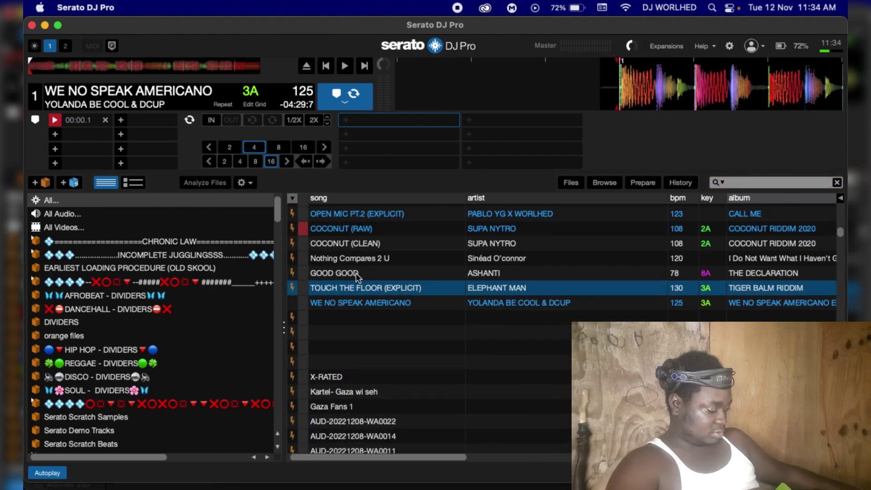
scroll(356, 273, up, 3)
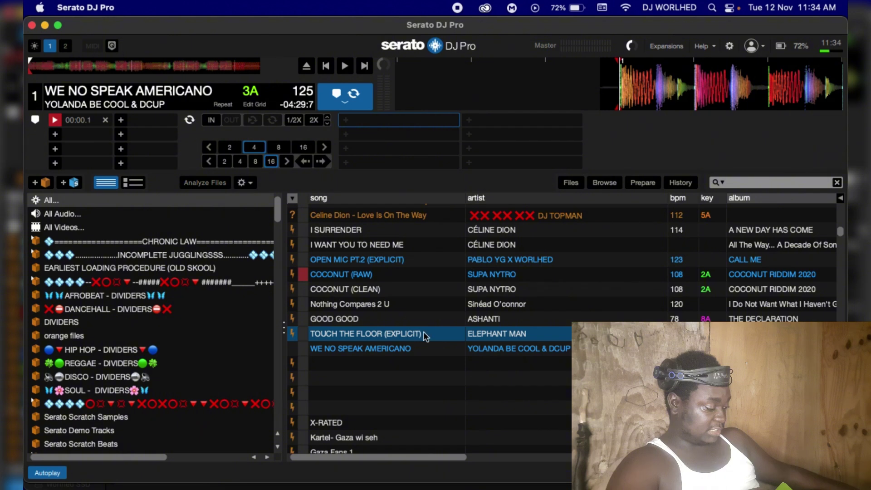
click(413, 259)
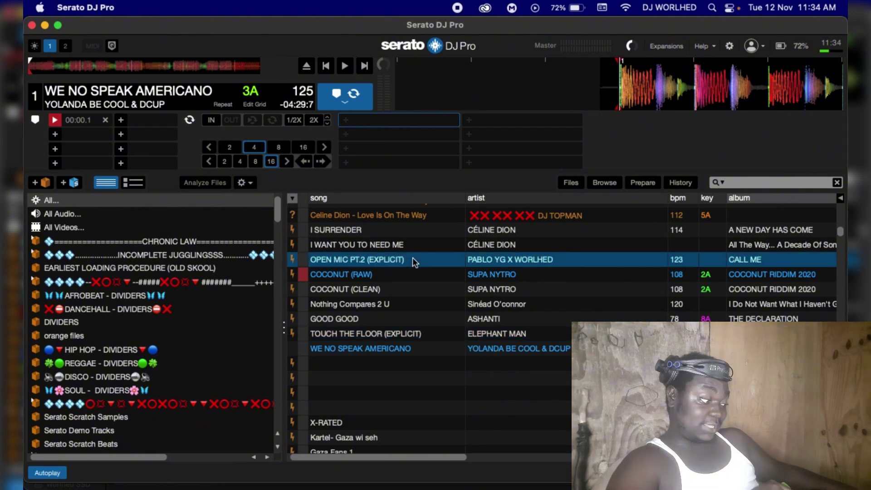
scroll(413, 257, down, 5)
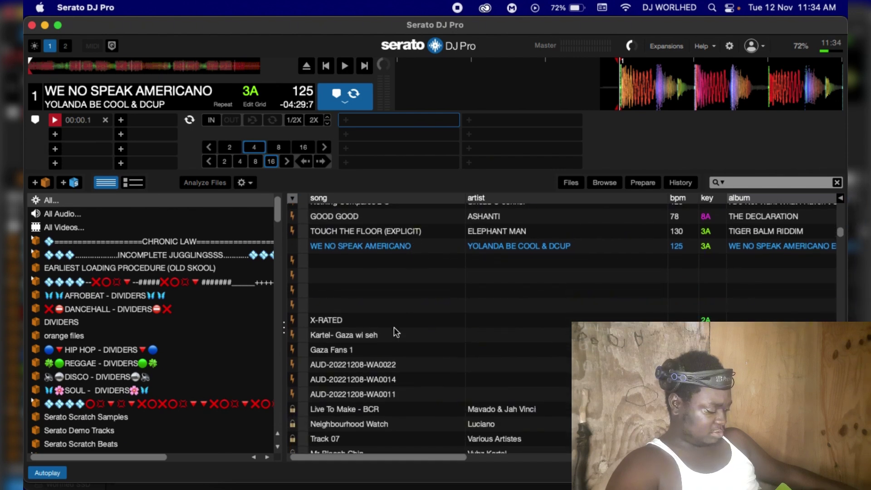
Try to unlock the Live To Make - BCR track directly from its status icon in the library
scroll(386, 345, down, 3)
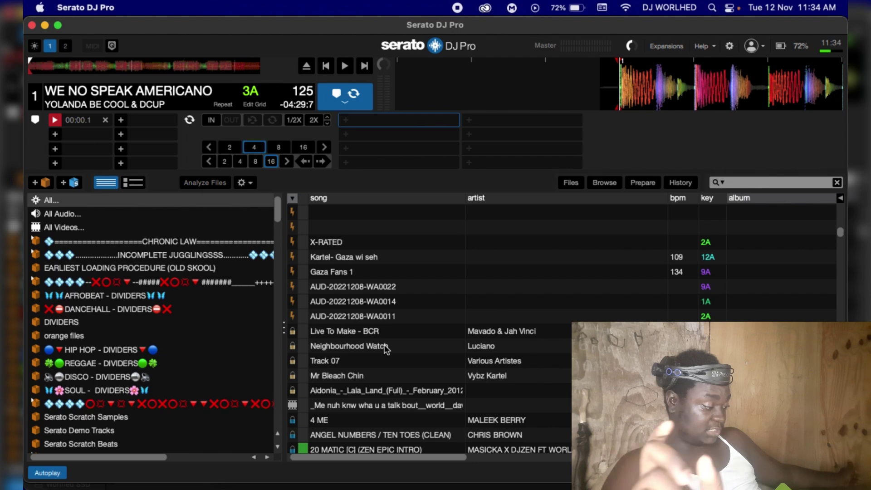
click(294, 332)
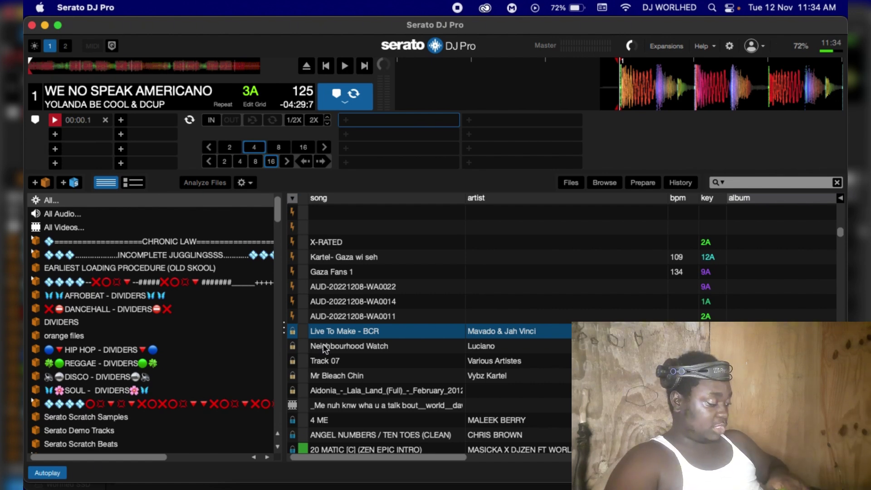
click(293, 332)
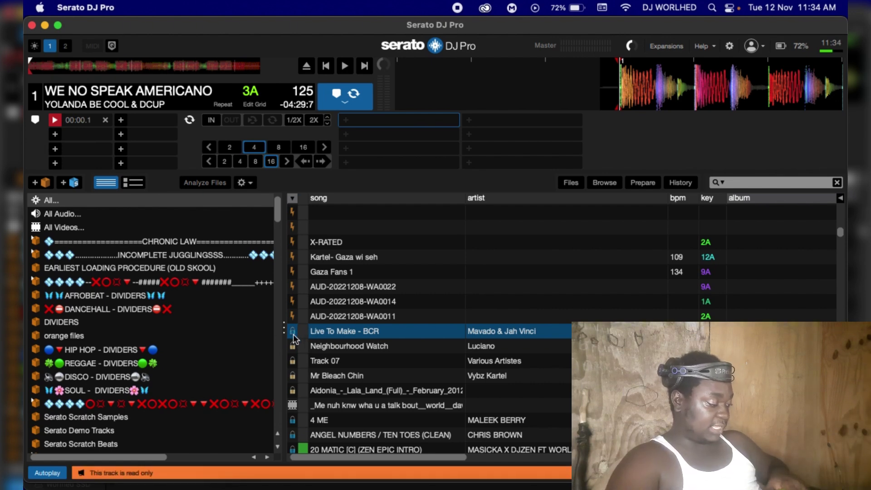
click(294, 332)
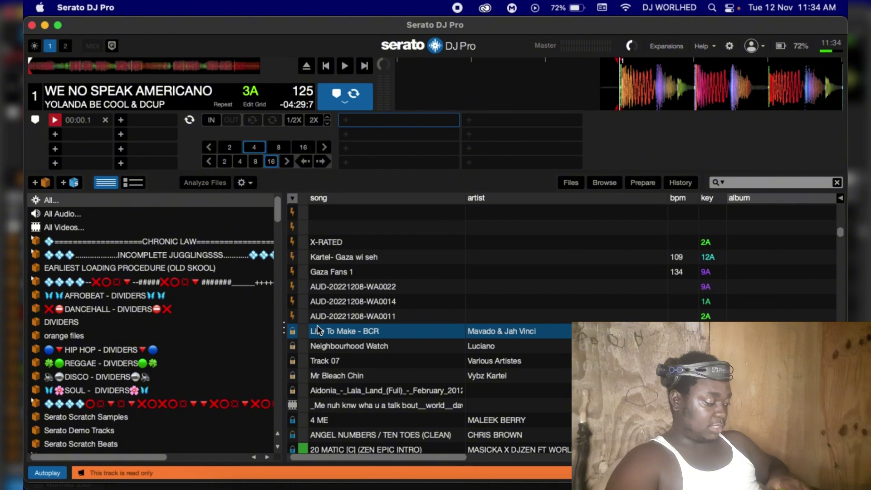
click(294, 332)
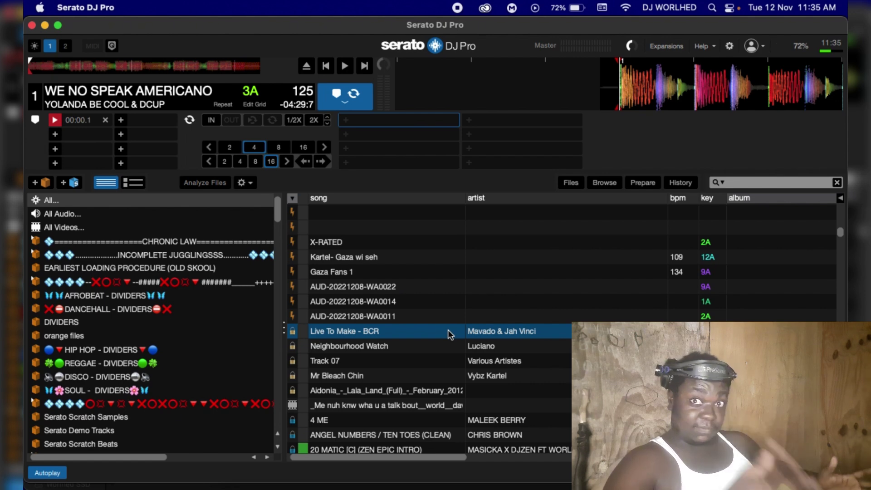
Switch to Finder, bring up the folder holding the Live To Make MP3 and close the Desktop window
key(super+Tab)
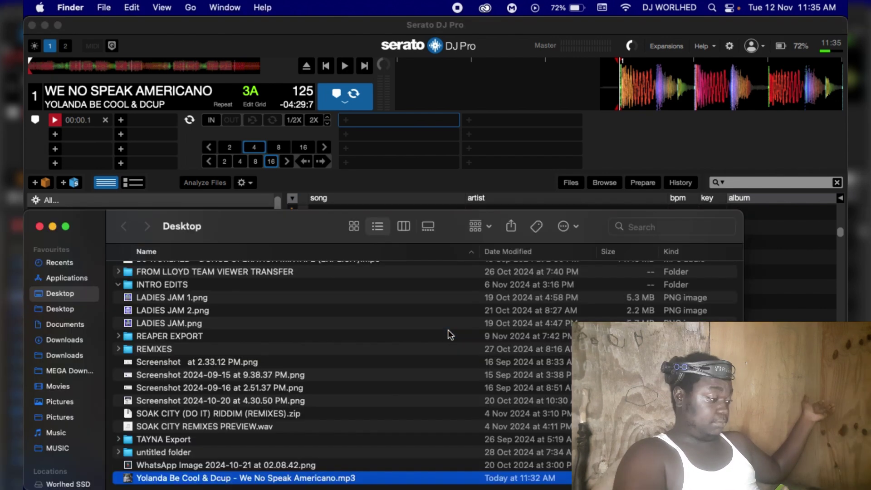
key(super+grave)
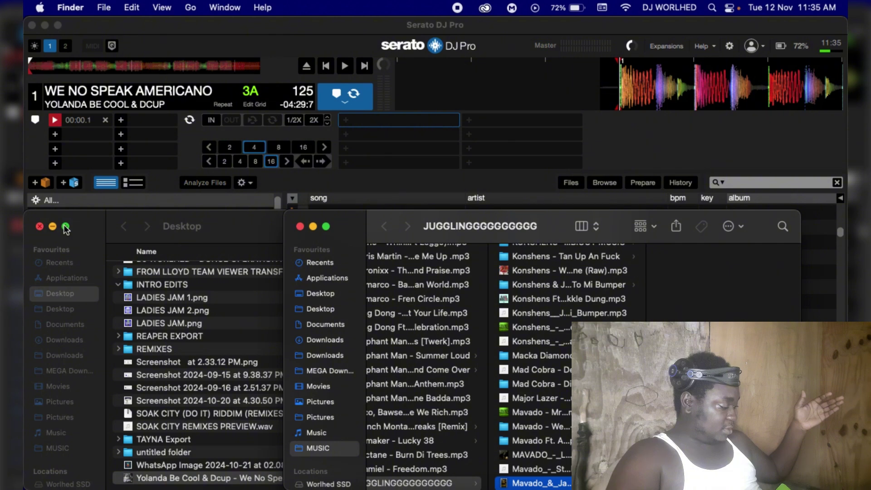
click(40, 226)
scroll(529, 378, down, 5)
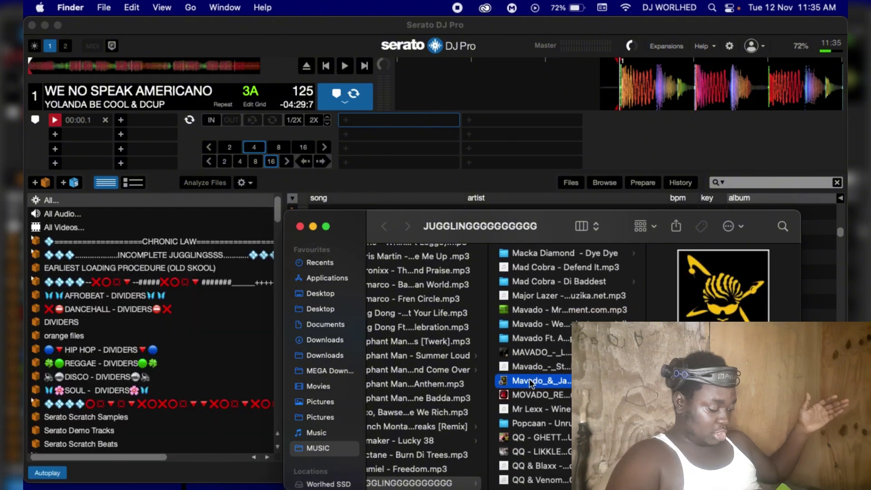
Unlock Mavado_&_Jah_Vinci_-_Live_To_Make.mp3 in its file info, close the info window and return to Serato DJ Pro
right_click(534, 380)
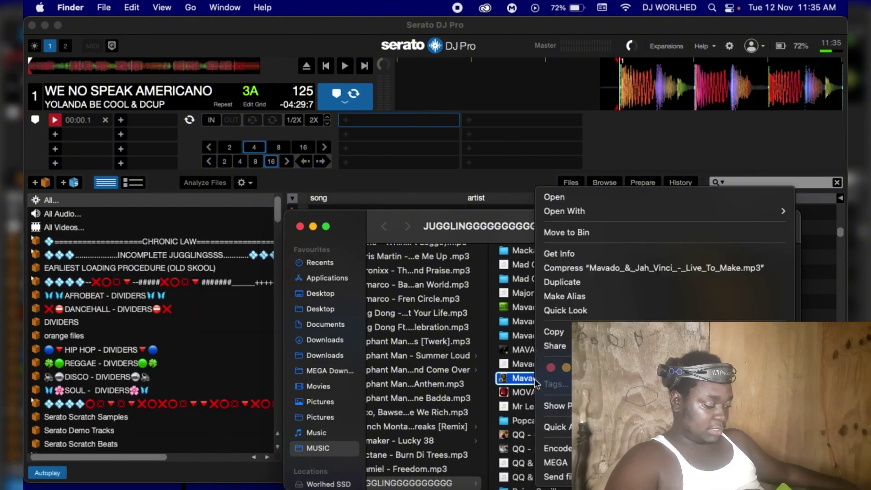
mouse_move(558, 346)
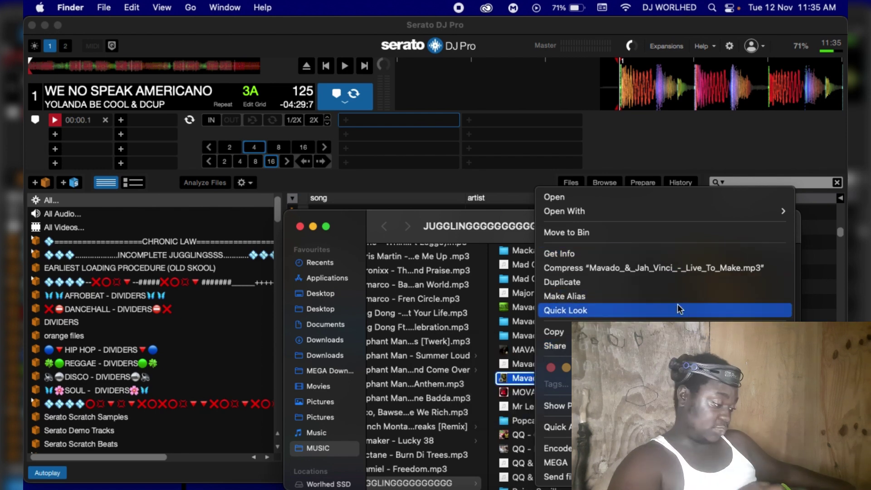
click(630, 251)
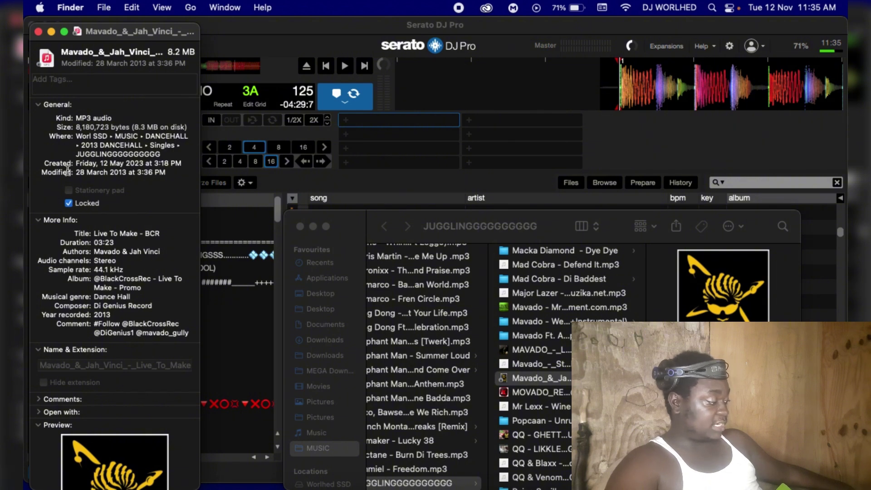
click(69, 203)
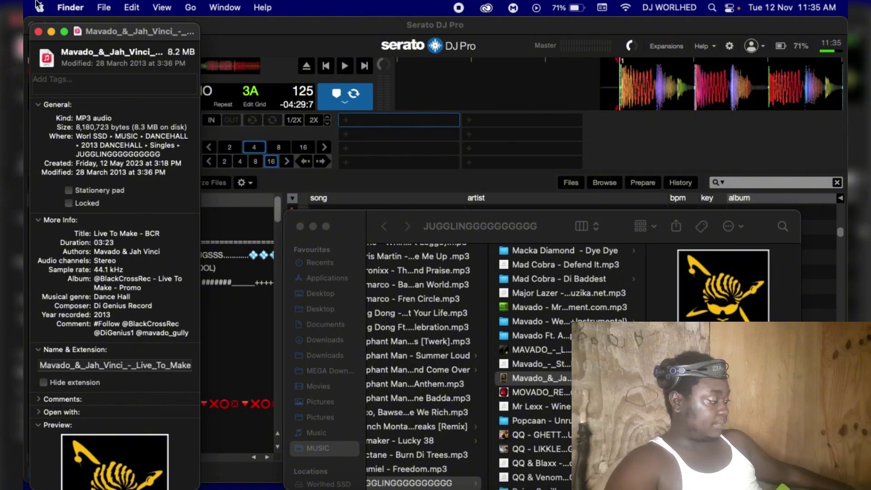
click(39, 32)
click(367, 178)
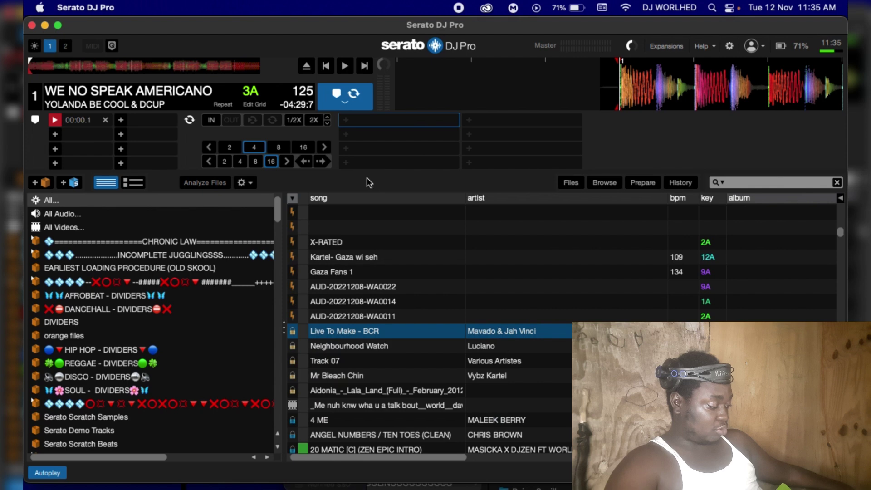
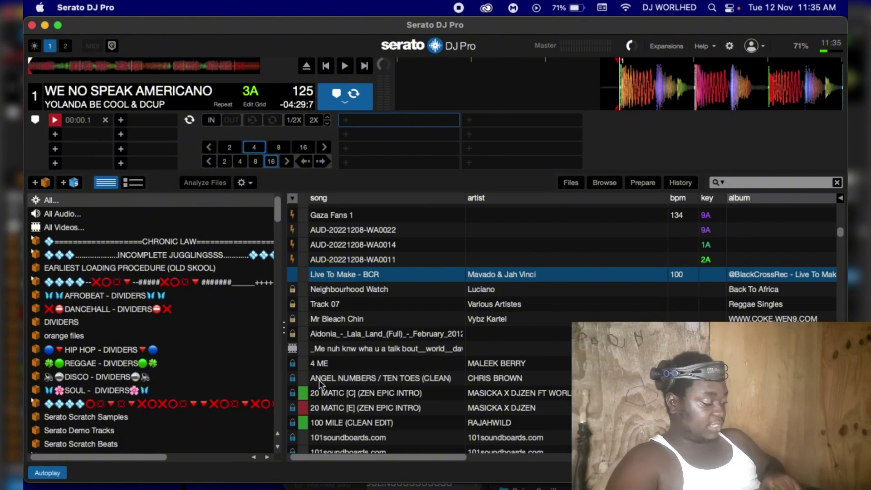
Examine the status icons of the tracks and emoji divider rows higher up in the full library
scroll(462, 327, up, 15)
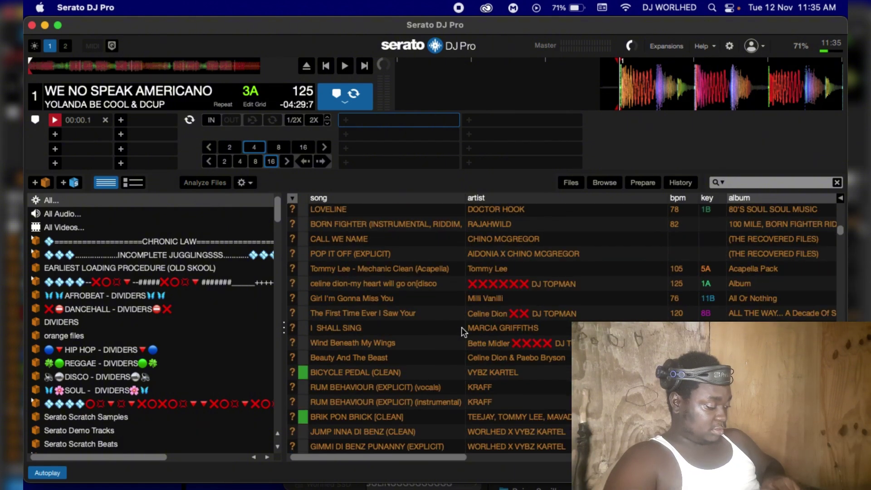
scroll(462, 327, up, 10)
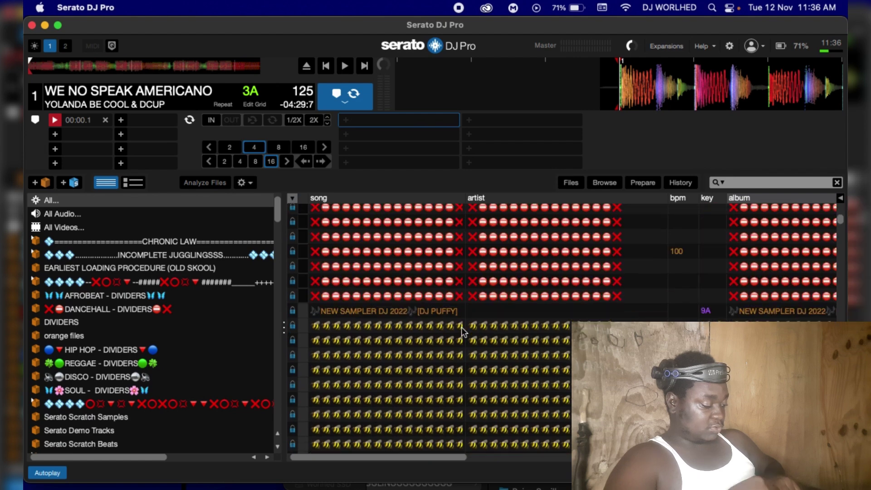
scroll(414, 286, up, 6)
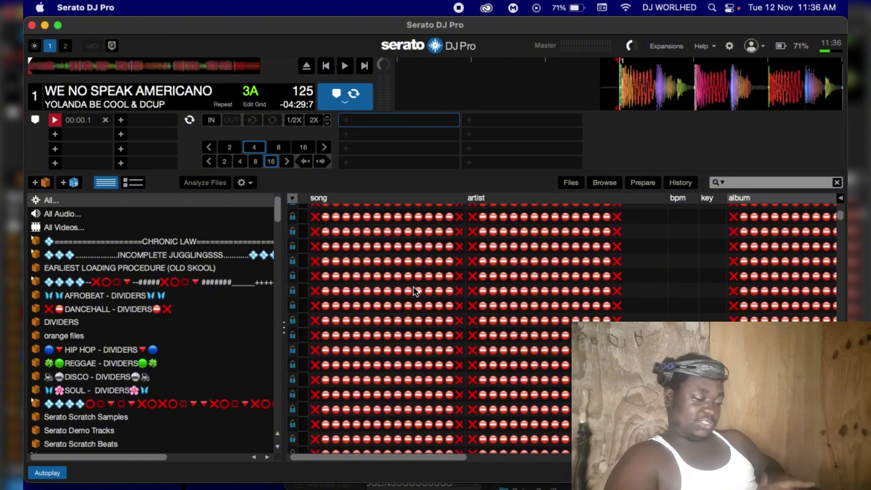
scroll(413, 300, up, 3)
scroll(413, 301, down, 2)
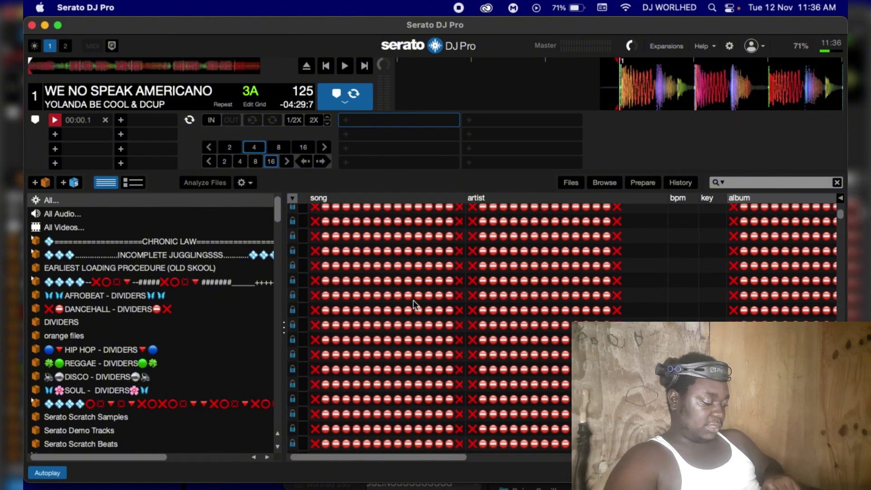
scroll(413, 301, right, 1)
scroll(413, 304, down, 5)
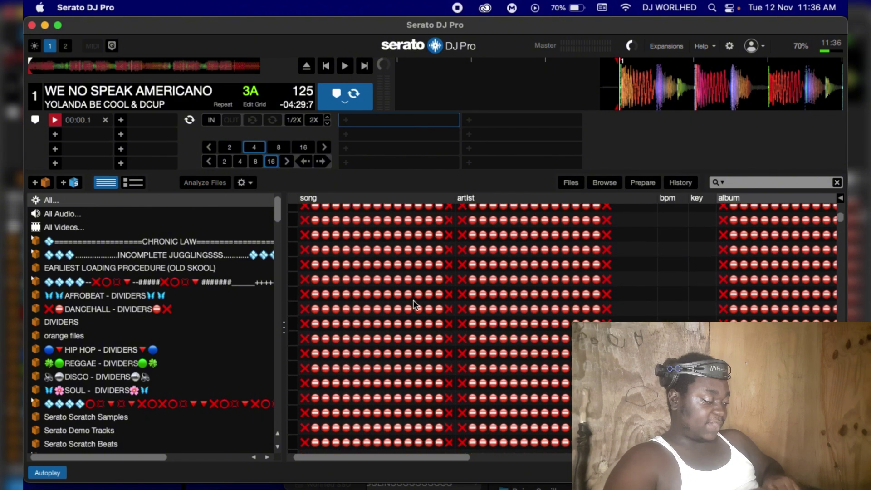
scroll(414, 301, down, 8)
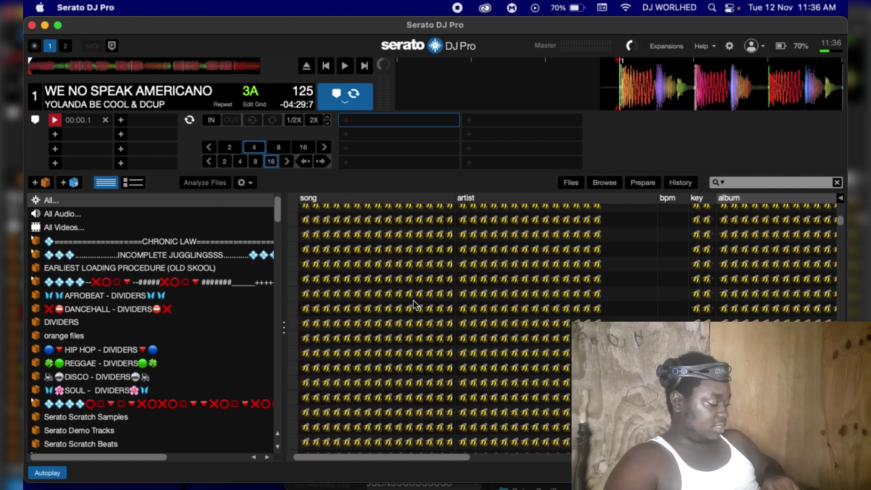
scroll(413, 299, down, 3)
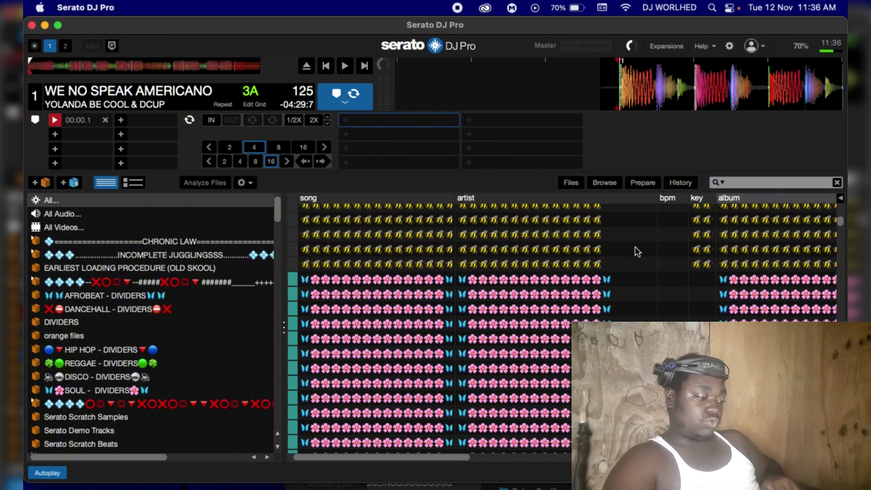
Open the Library + Display settings
click(729, 46)
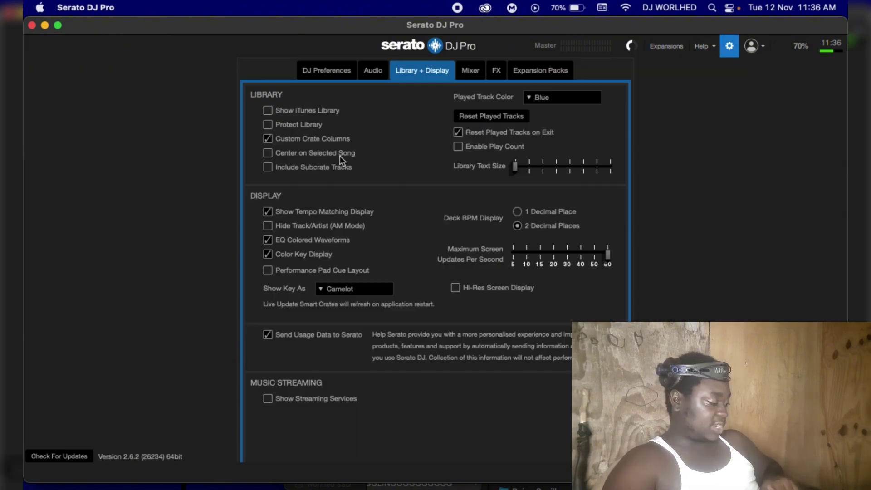